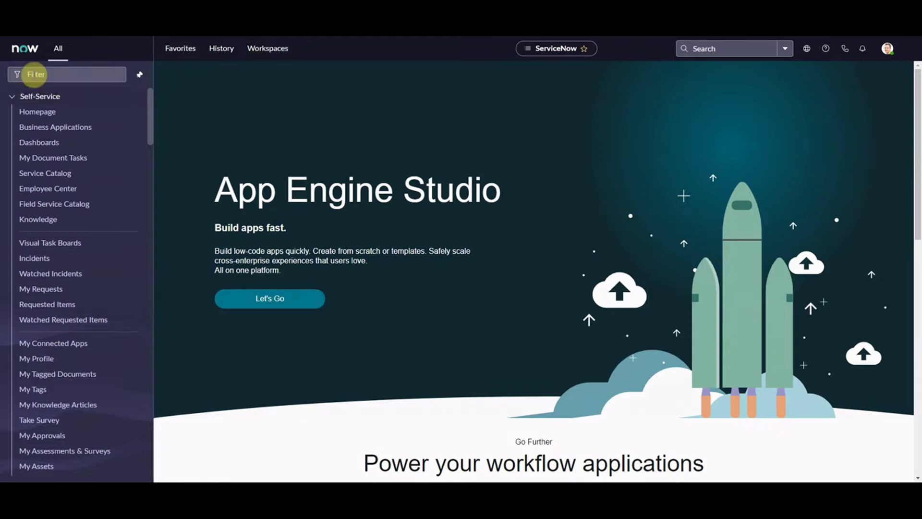
Step: Open Flow Designer, filter its flows by name '*sla', and open the Default SLA flow
left_click(94, 73)
type("flow")
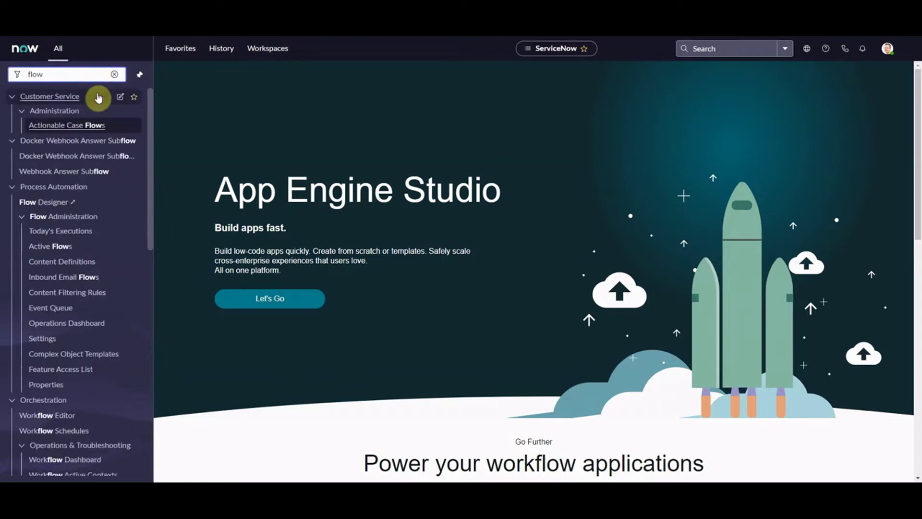
type(" de")
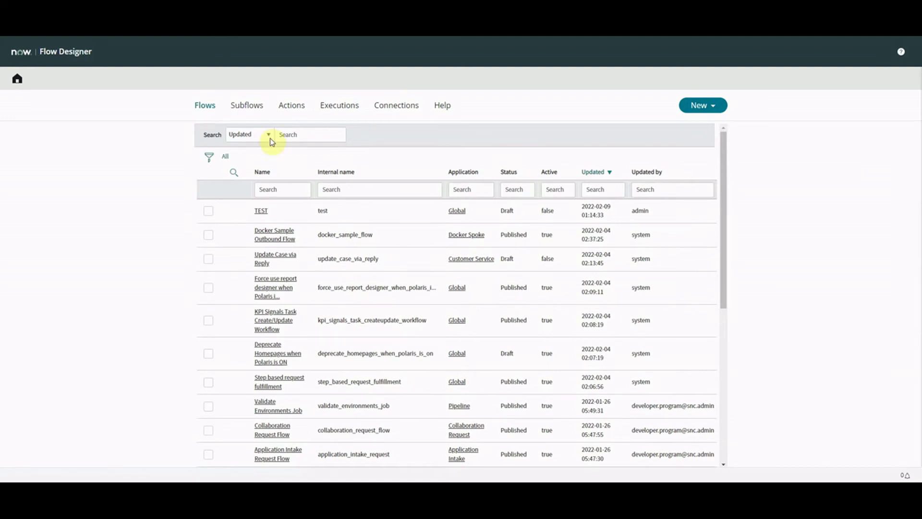
left_click(293, 190)
type("*sla")
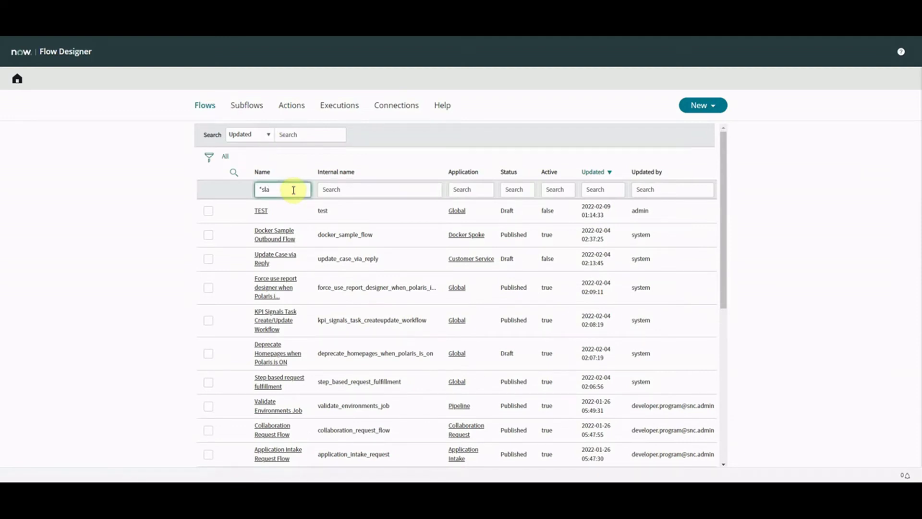
key("Return")
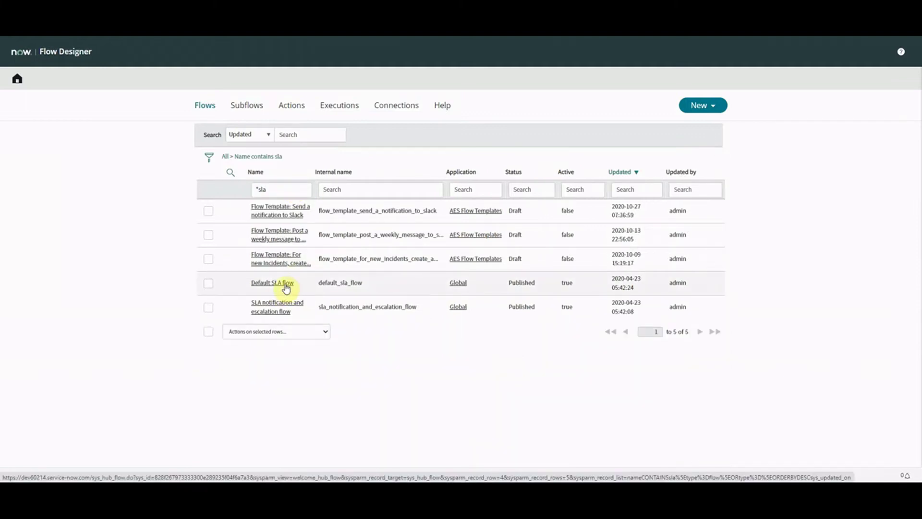
left_click(285, 283)
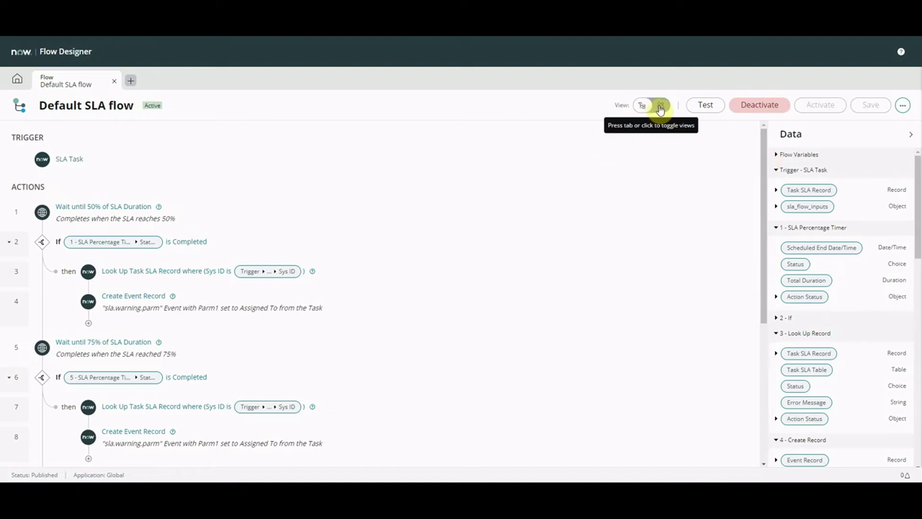
Step: Switch the Default SLA flow to Diagram view
left_click(661, 107)
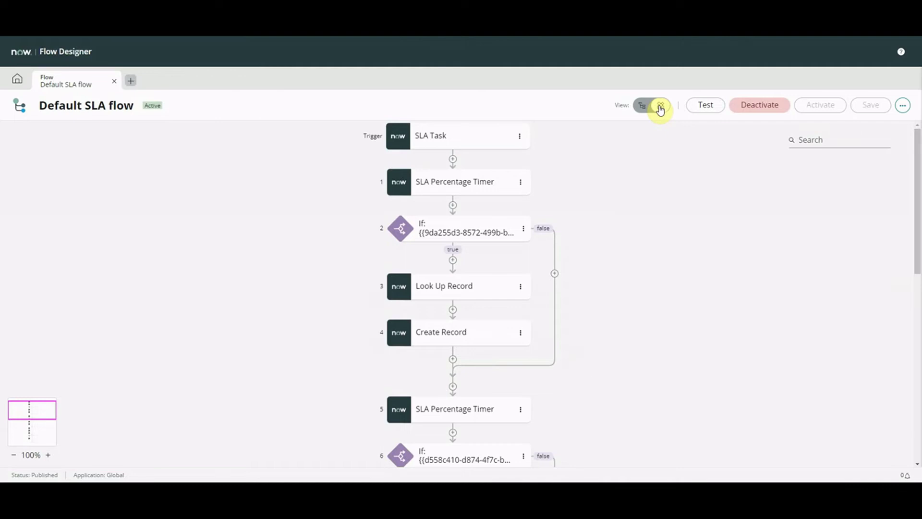
Step: Show the properties of the second SLA Percentage Timer step, with Percentage 75
left_click(642, 108)
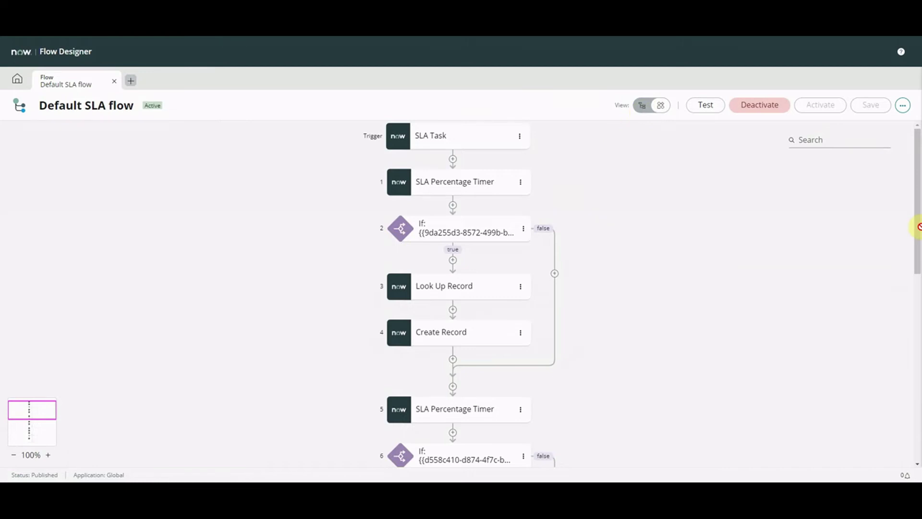
left_click_drag(918, 212, 905, 324)
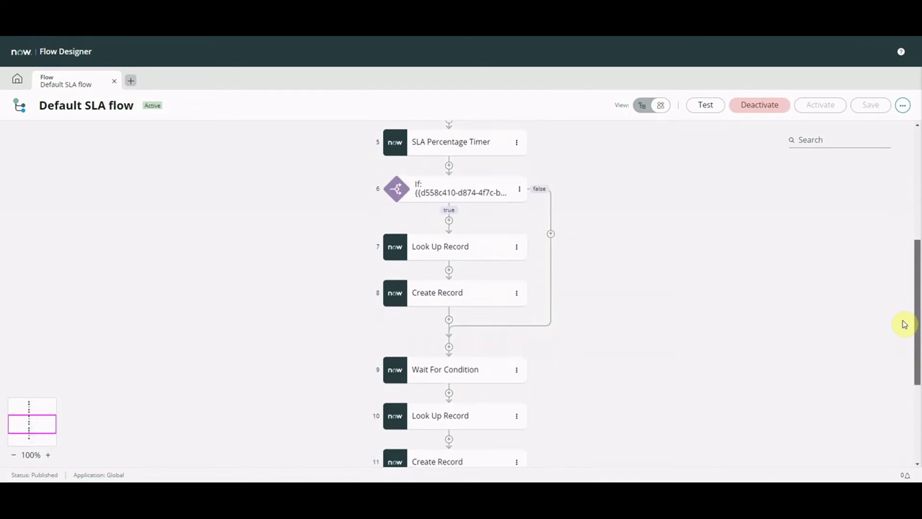
left_click_drag(905, 324, 897, 298)
left_click(404, 189)
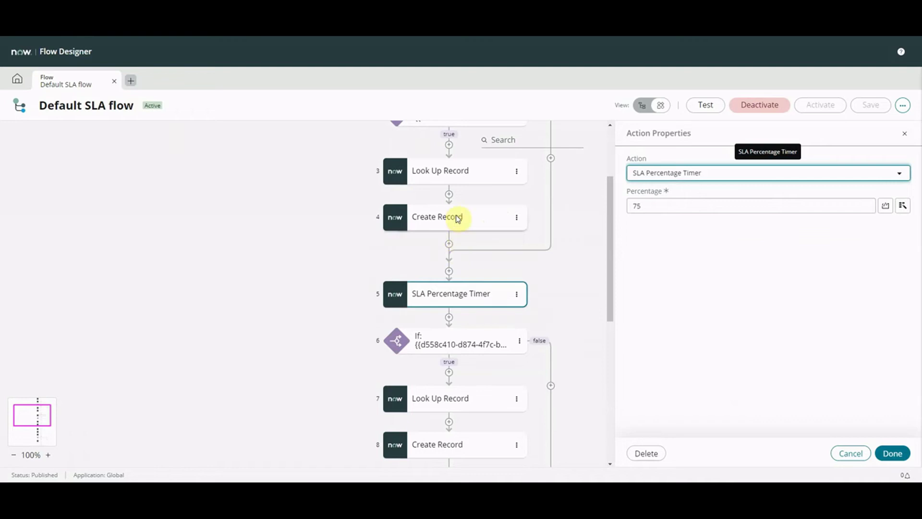
Step: Inspect the first and final Create Record steps, using the minimap to move around the diagram
left_click(439, 222)
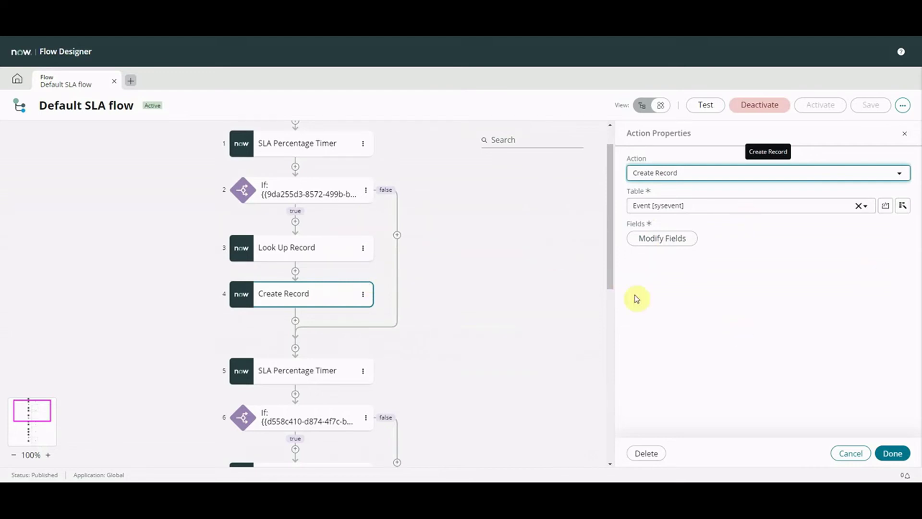
left_click_drag(609, 264, 602, 414)
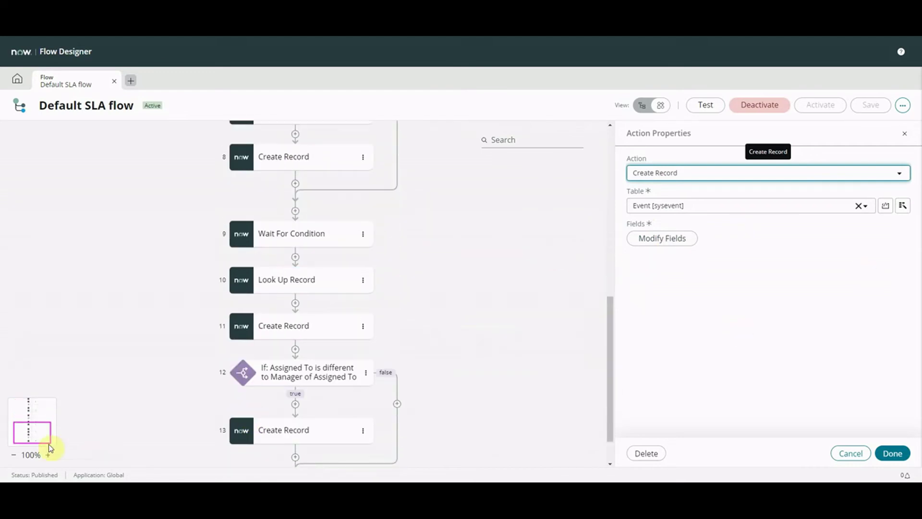
mouse_move(33, 432)
left_mouse_down()
mouse_move(39, 416)
mouse_move(29, 434)
mouse_move(29, 416)
mouse_move(29, 436)
left_mouse_up()
left_click(286, 383)
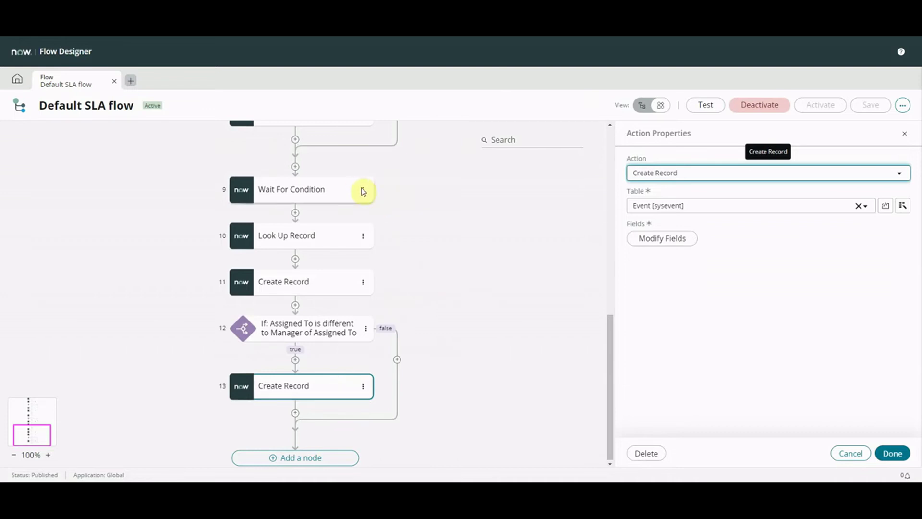
Step: View the Wait For Condition step's properties, then return to the navigator search
left_click(362, 189)
left_click(335, 206)
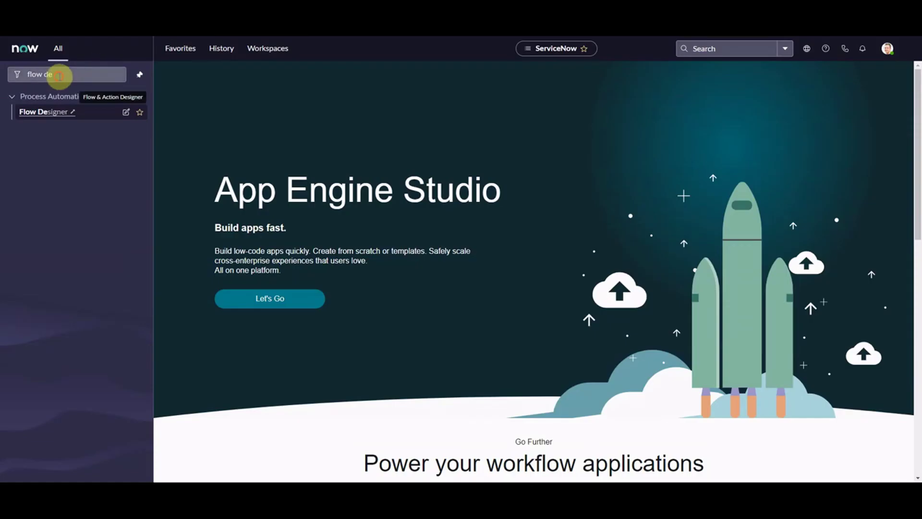
left_click(60, 76)
Step: Filter the navigator for 'plug' and open System Definition > Plugins
key("BackSpace")
key("BackSpace")
key("BackSpace")
key("BackSpace")
key("BackSpace")
key("BackSpace")
key("BackSpace")
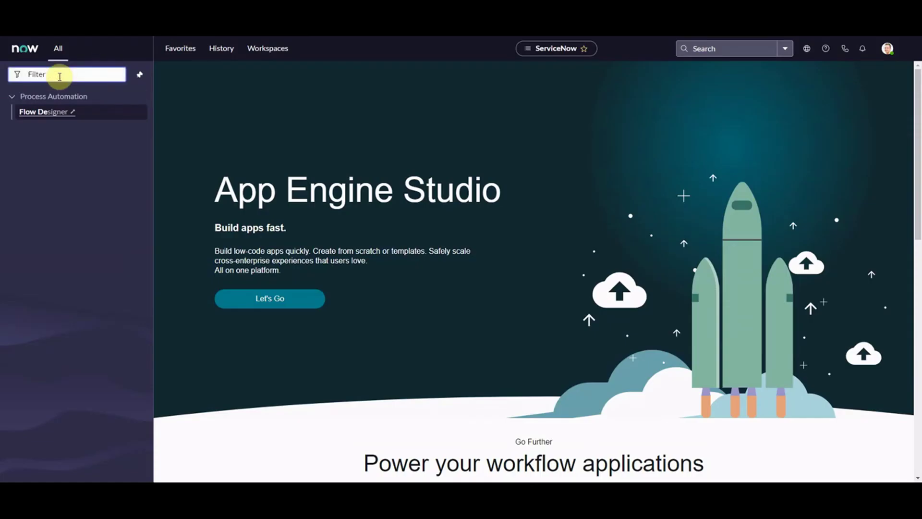
type("plug")
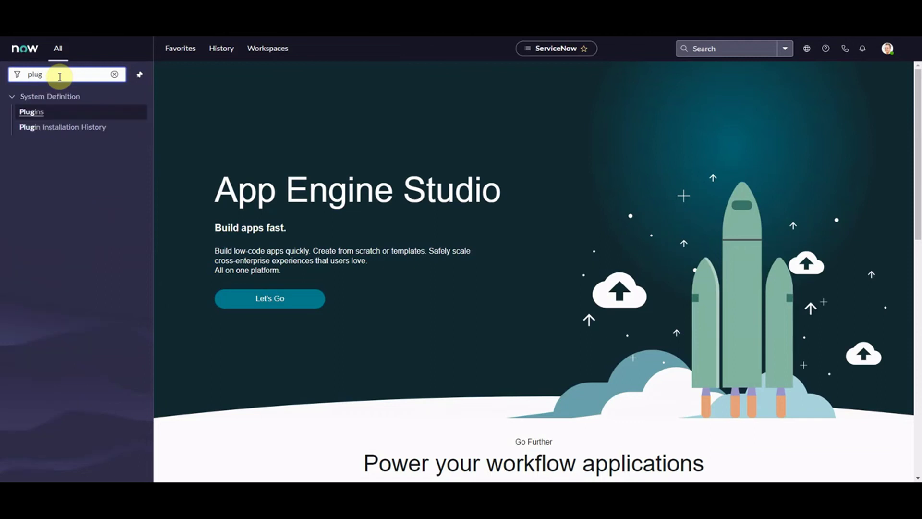
left_click(38, 113)
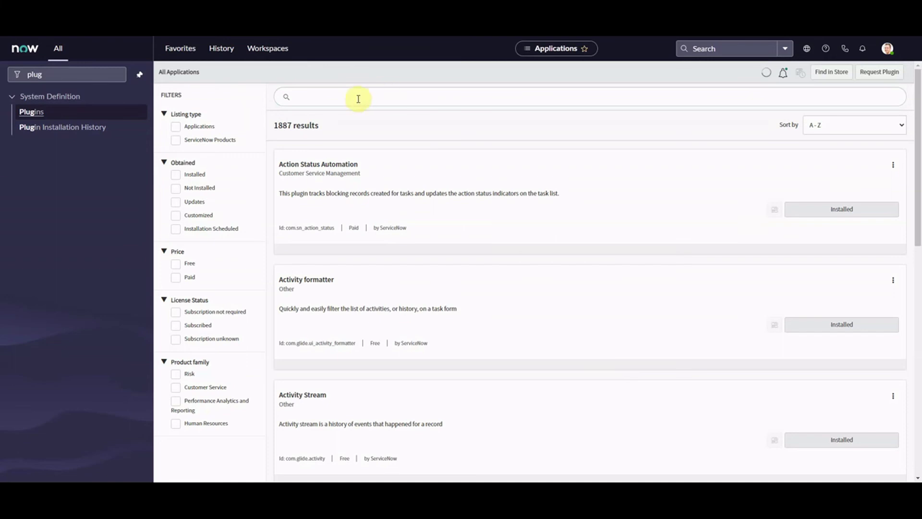
Step: Search the plugin list for 'flow dia' to find Flow Diagramming 21.1.1
left_click(358, 99)
type("flow d")
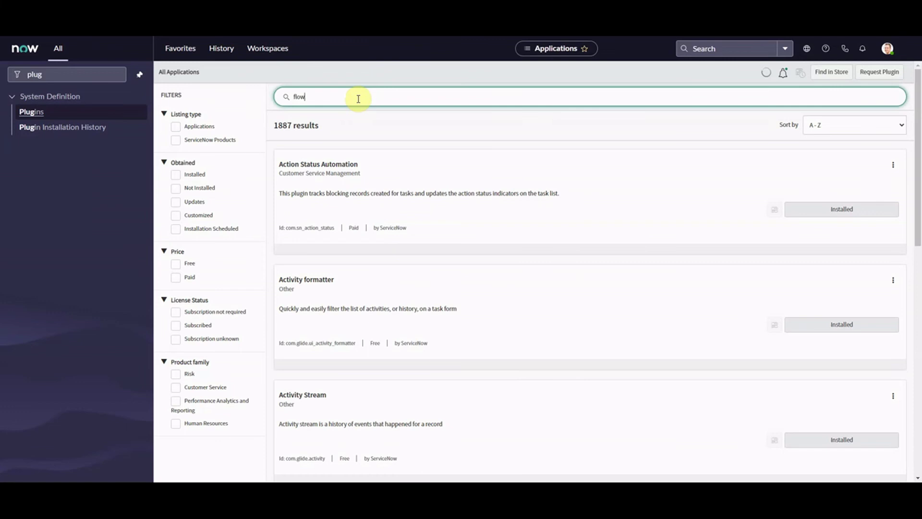
type("ia")
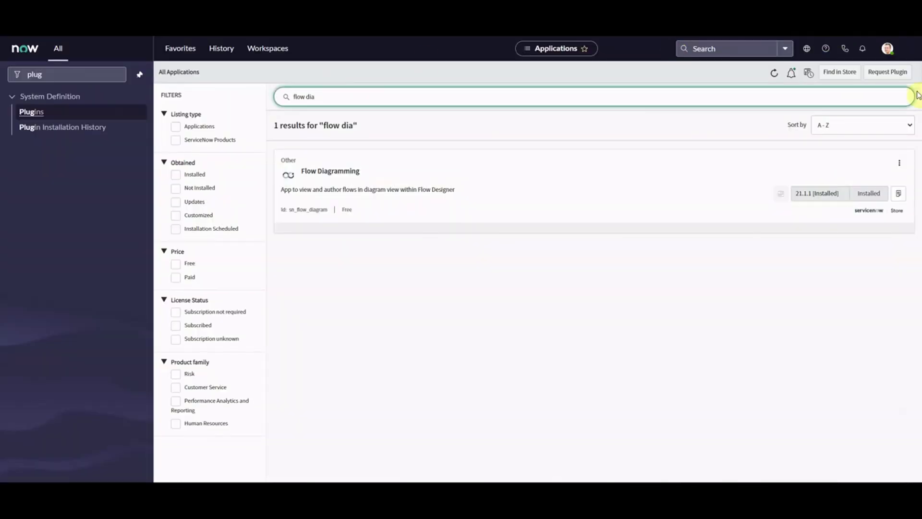
Step: Open the Flow Diagramming listing in the ServiceNow Store and scroll through its details
left_click(901, 195)
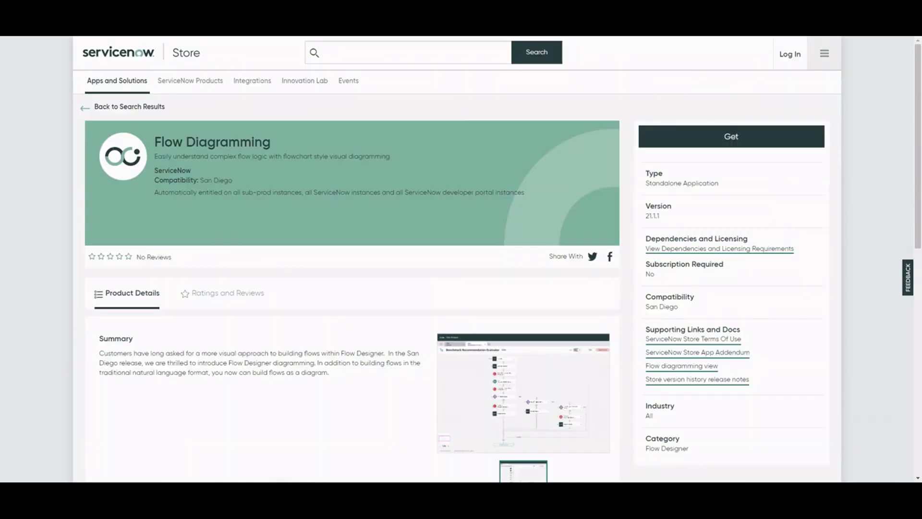
left_click_drag(918, 67, 918, 253)
scroll(911, 171, "up", 7)
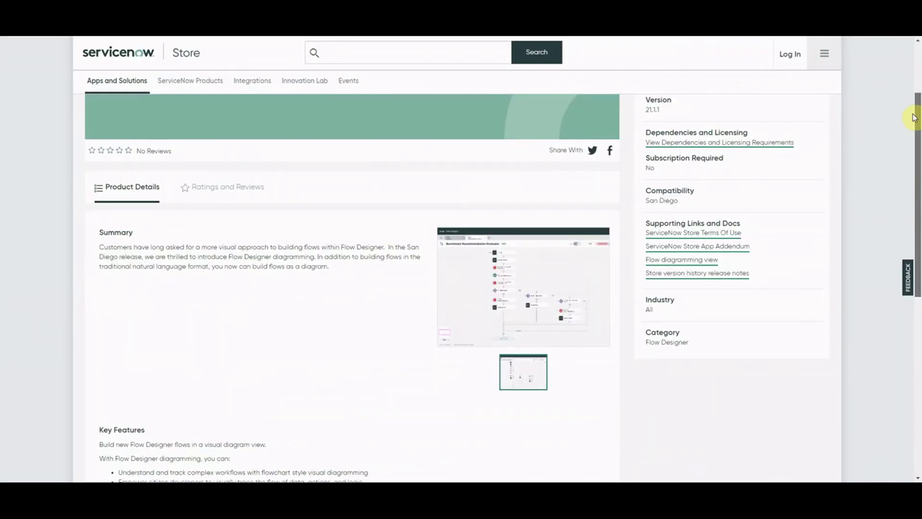
scroll(908, 103, "down", 5)
scroll(322, 100, "up", 5)
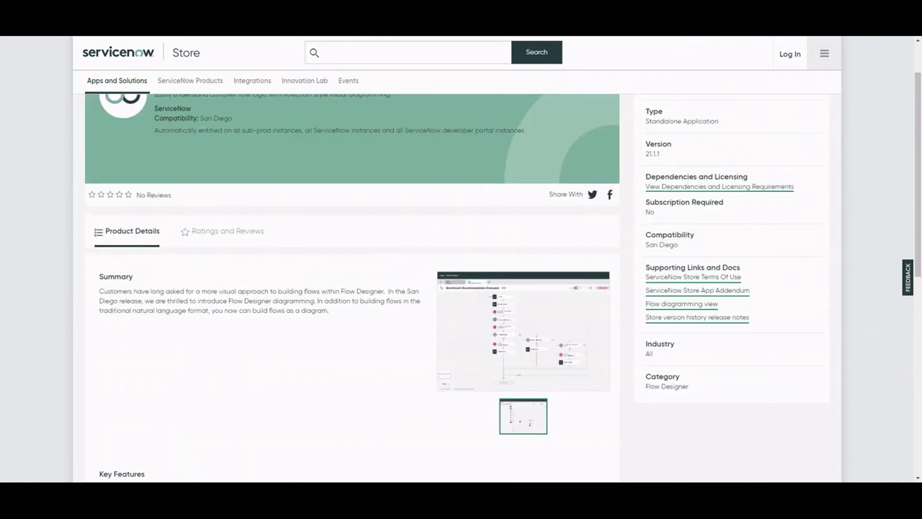